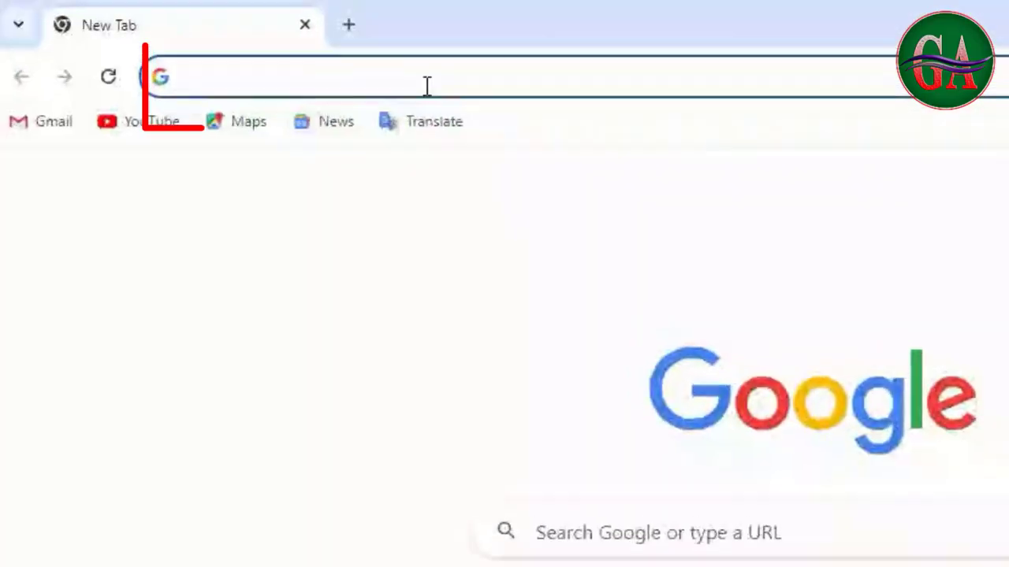
Load the gsmalo.com store in Chrome.
type("gsma")
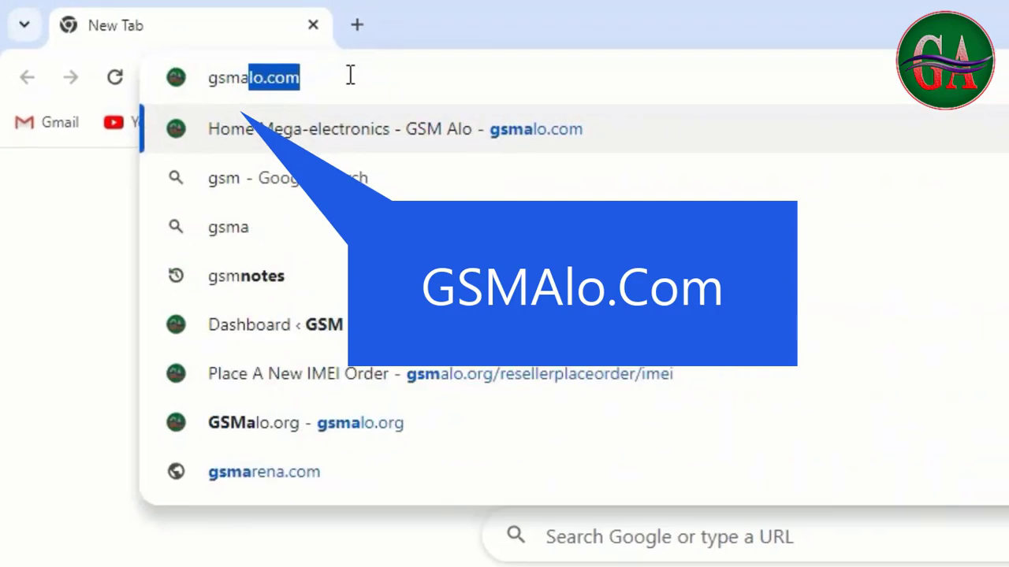
type("lo.com")
key("Return")
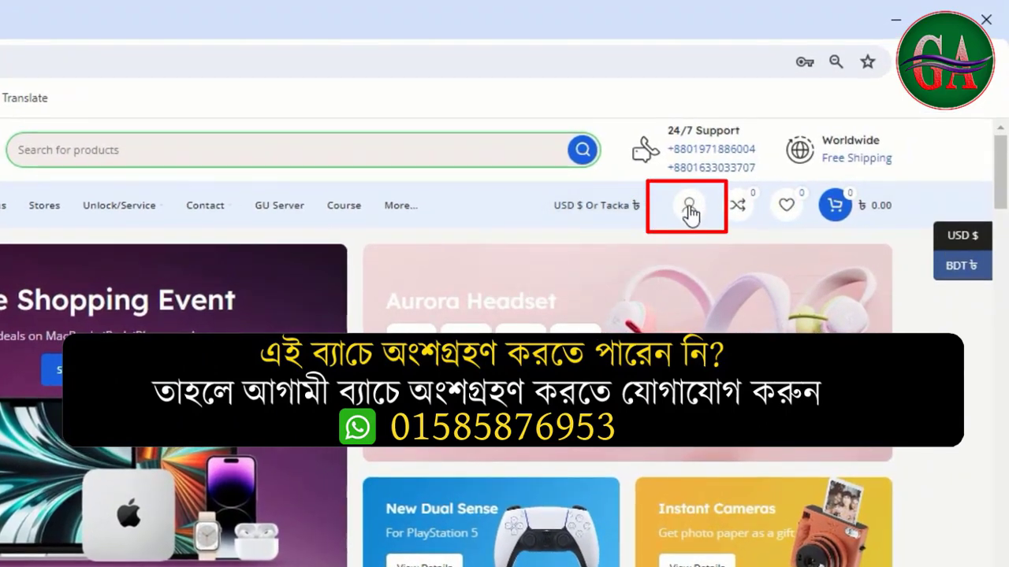
Register a new GSM Alo account with a username, e-mail address and medium-strength password.
left_click(690, 208)
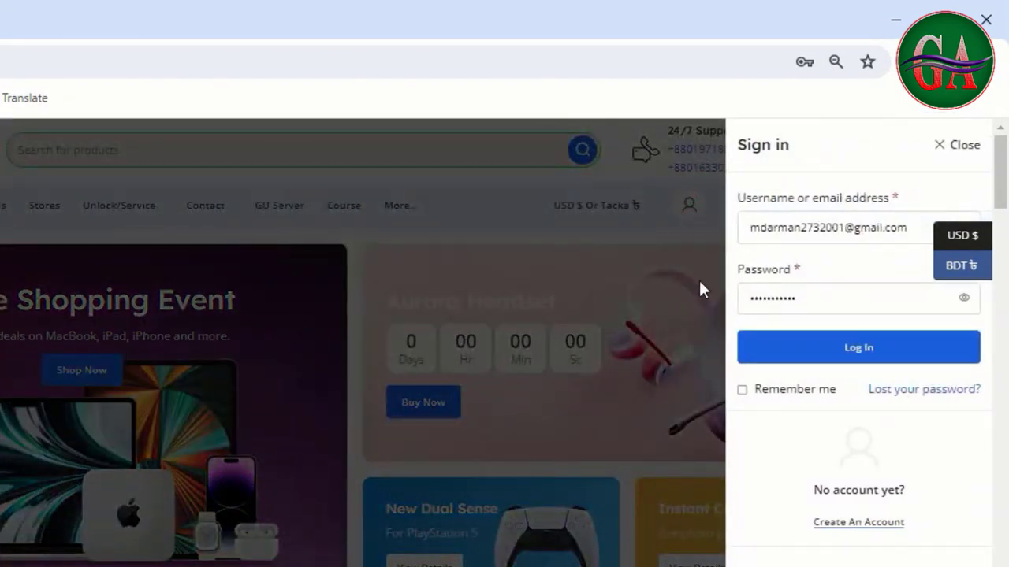
left_click(853, 525)
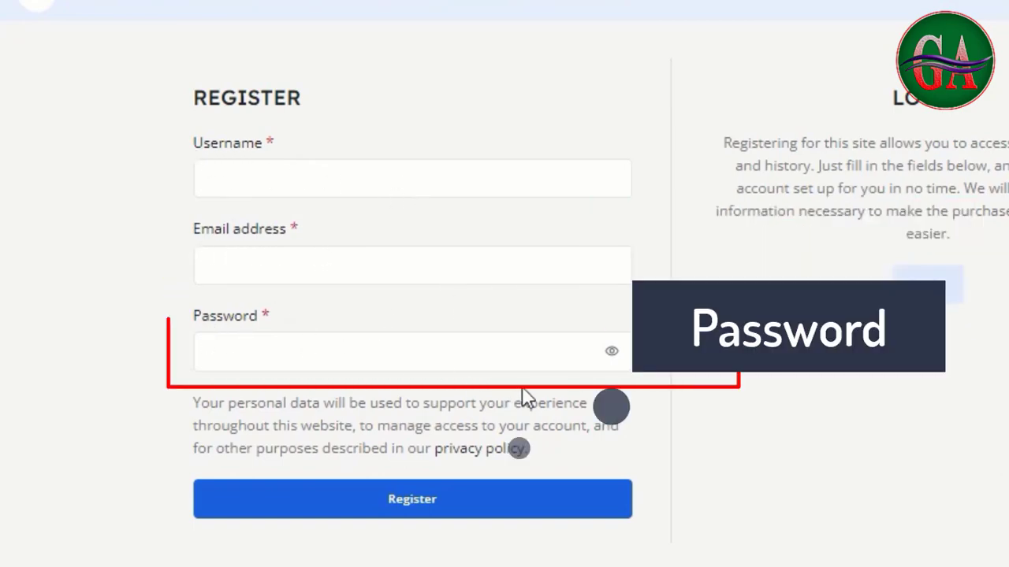
left_click(246, 182)
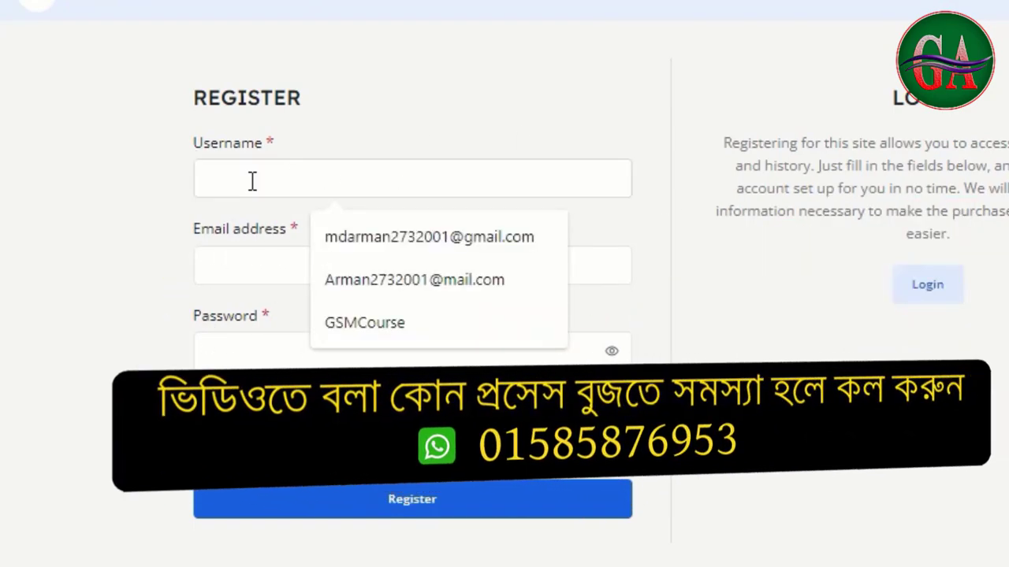
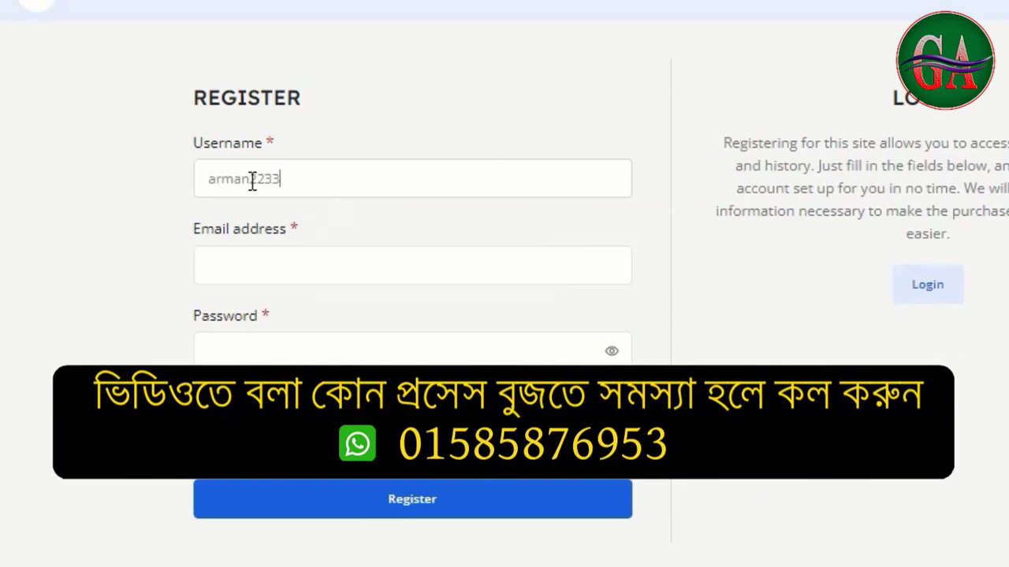
left_click(276, 262)
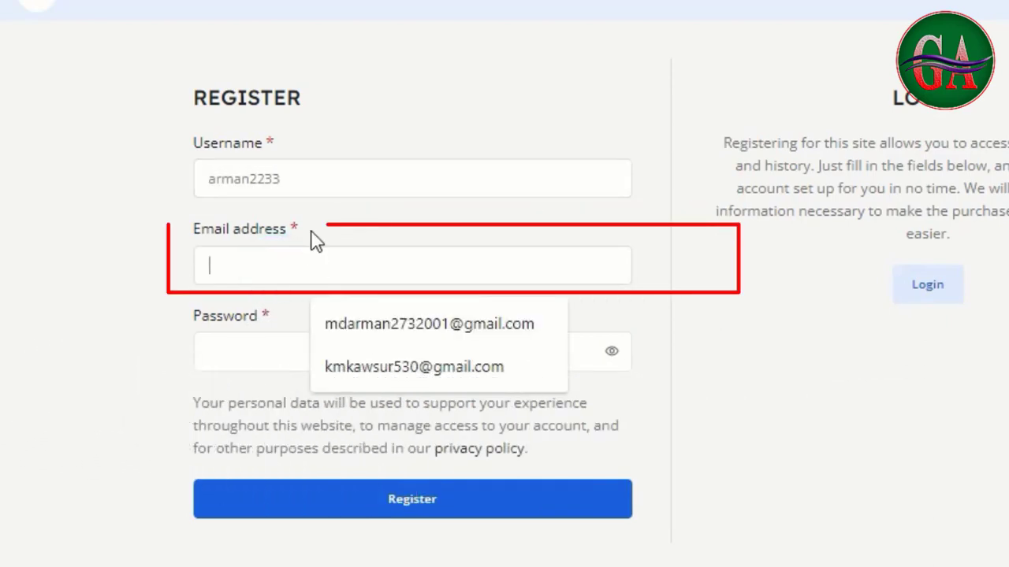
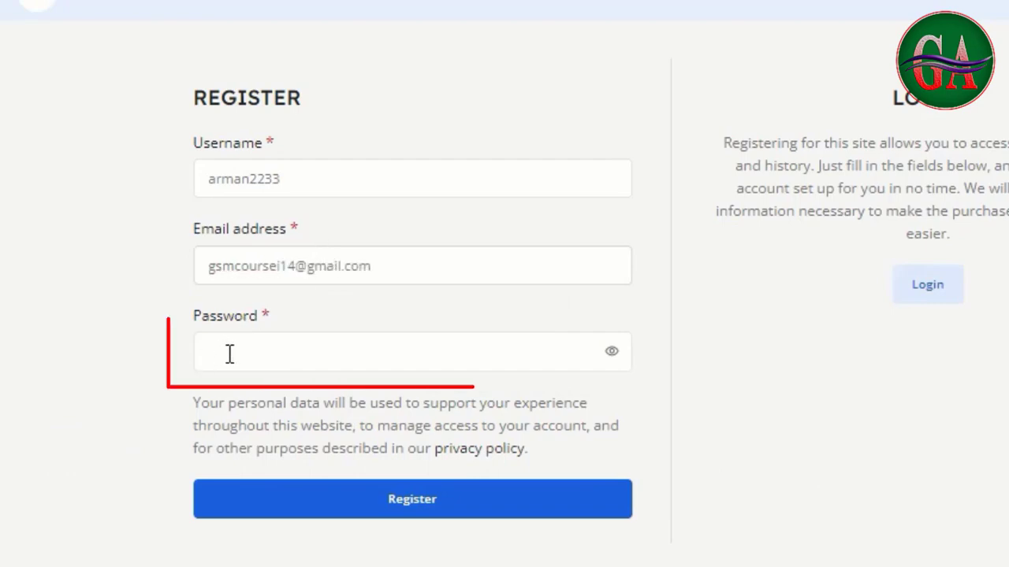
left_click(225, 354)
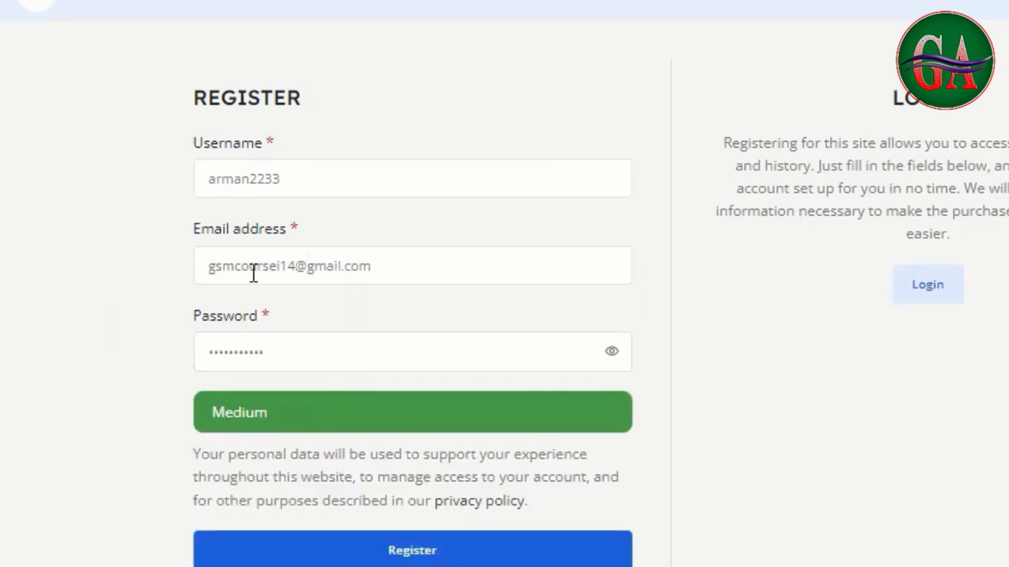
left_click(412, 549)
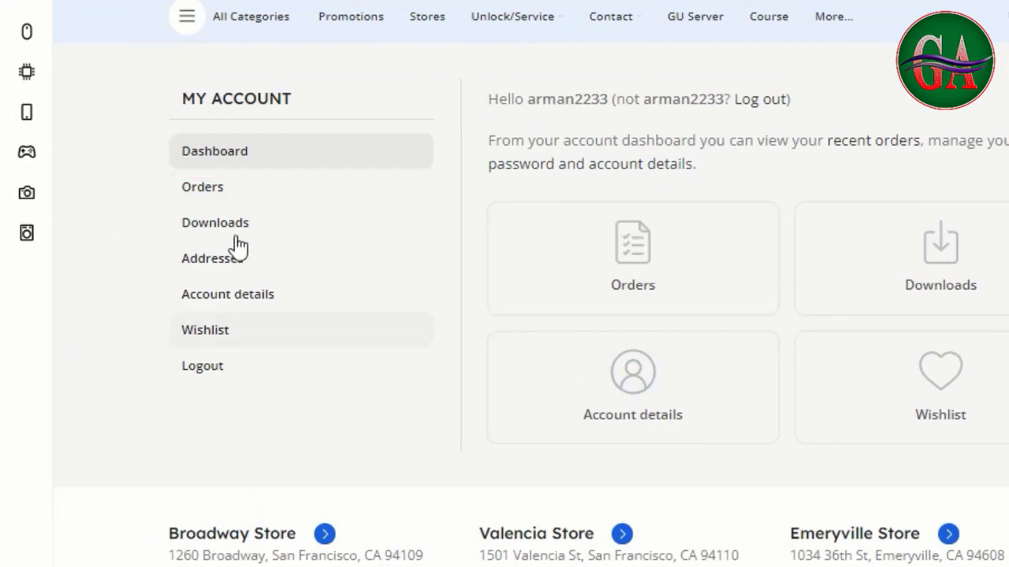
Check the new account's empty order history under Orders.
left_click(203, 196)
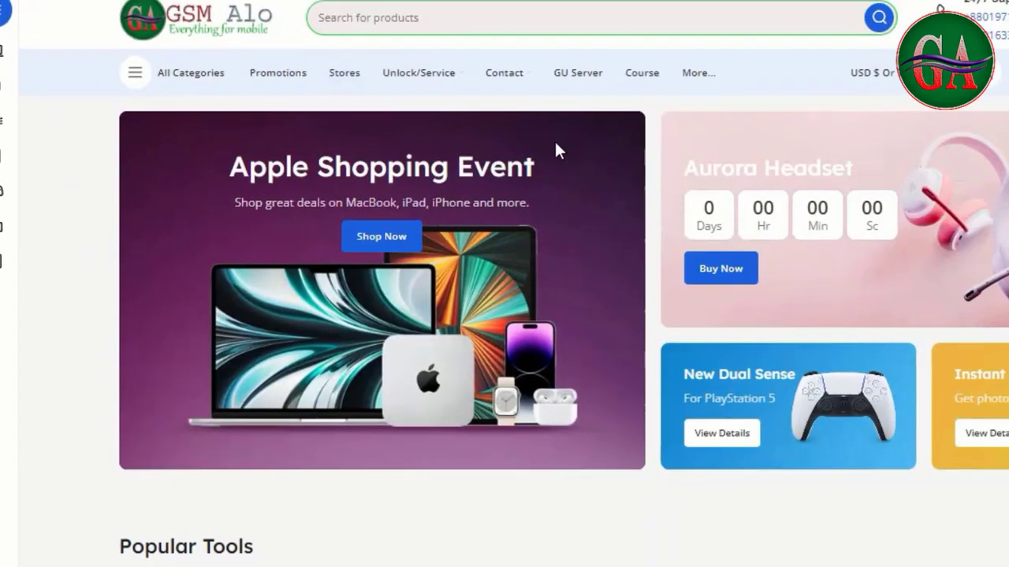
Open the DFT Pro Tool category from Popular Tools and pick the ৳7,061 DFT PRO TOOL.
scroll(693, 304, "down", 5)
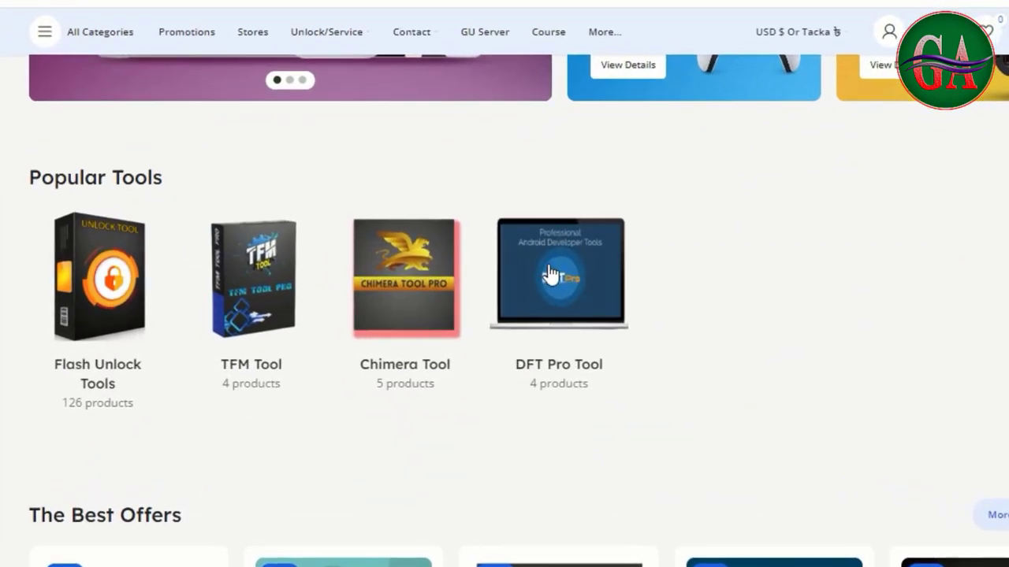
left_click(592, 261)
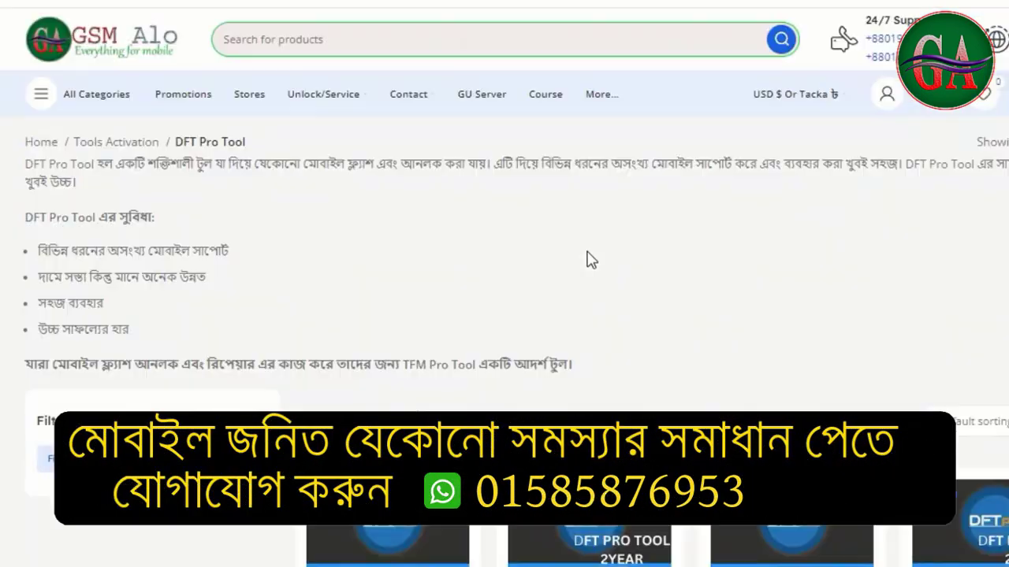
scroll(434, 257, "down", 5)
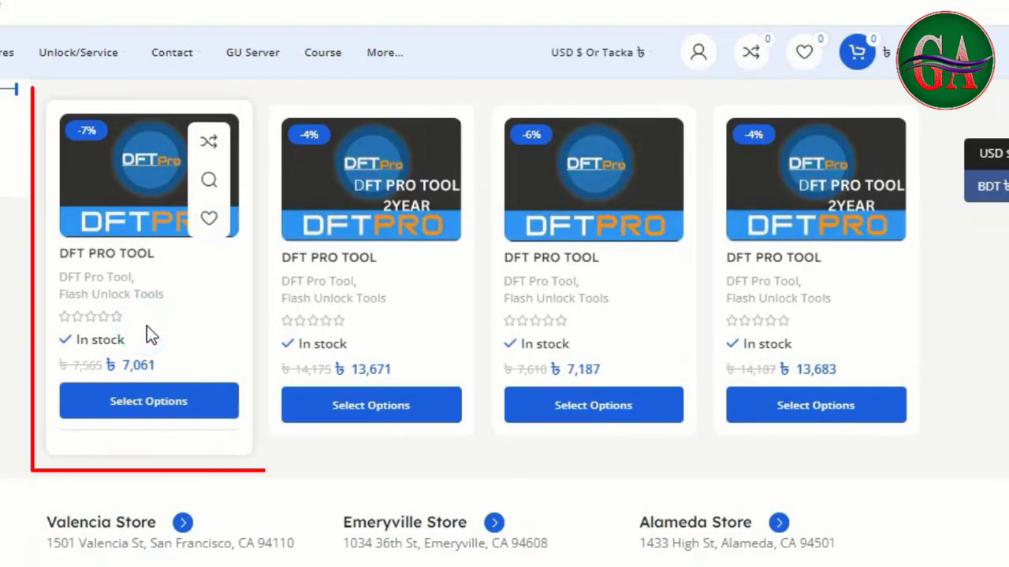
left_click(158, 403)
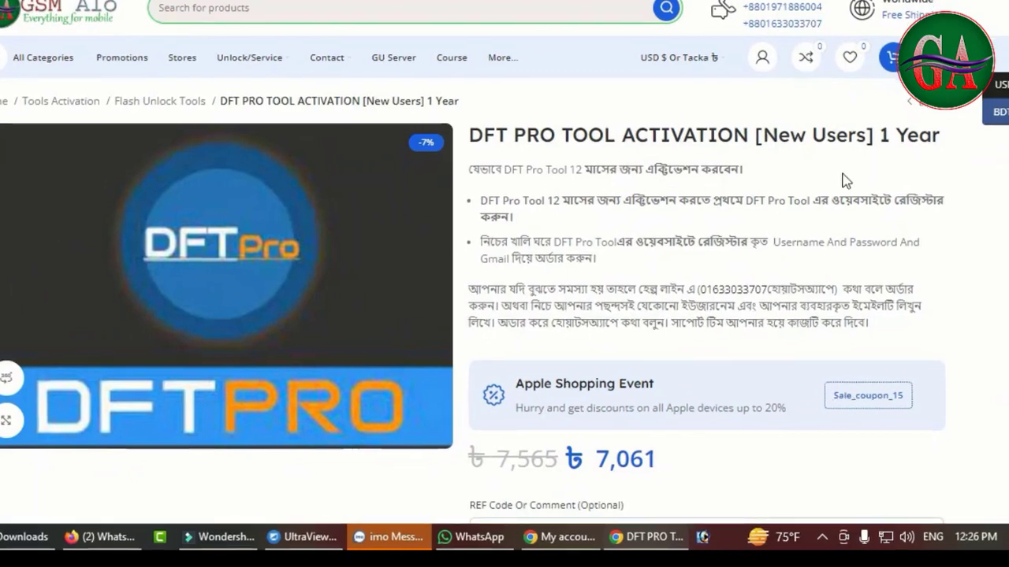
Fill in the DFT PRO TOOL's password, user name and e-mail address fields.
scroll(631, 173, "down", 5)
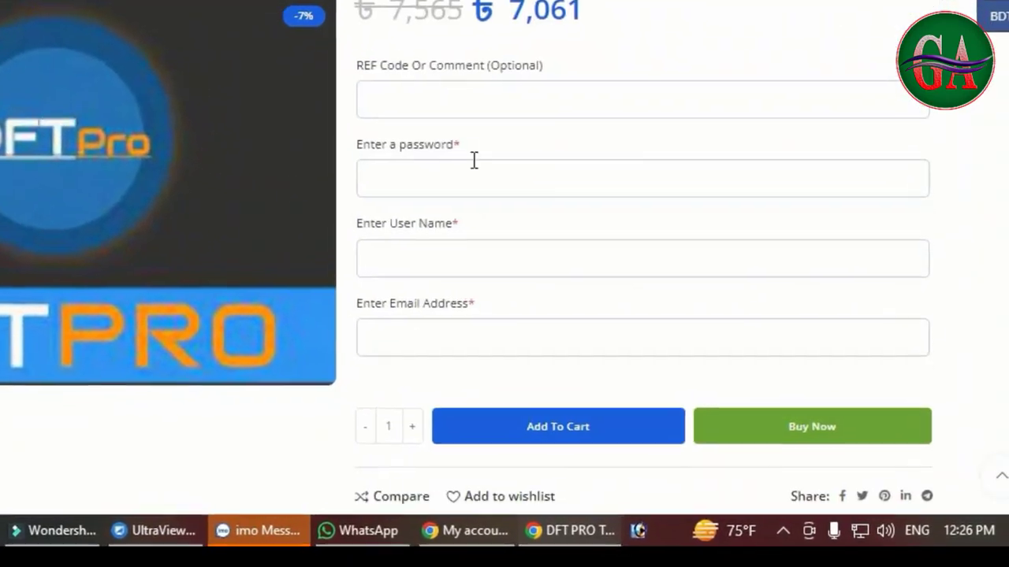
left_click(394, 89)
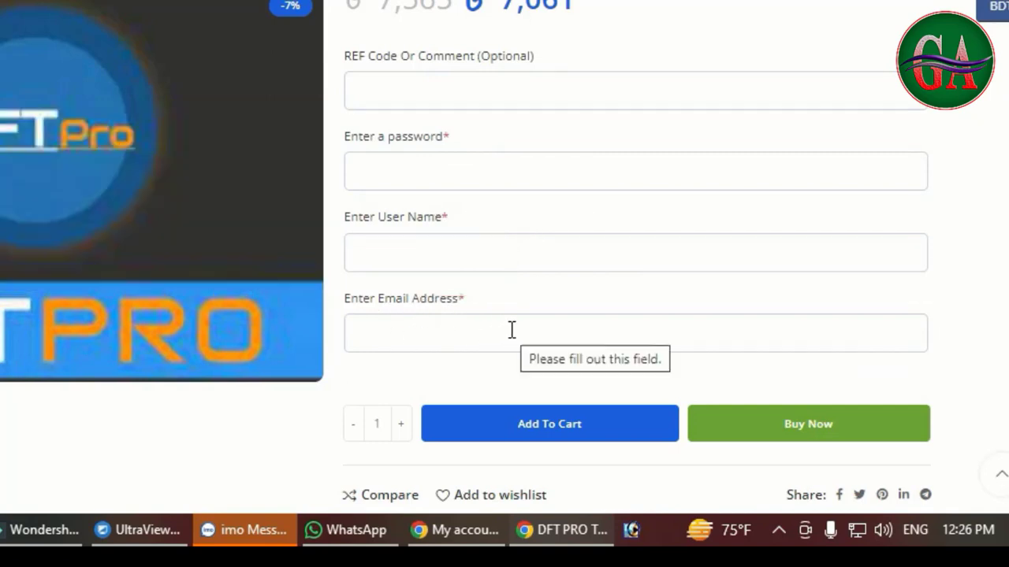
left_click(394, 180)
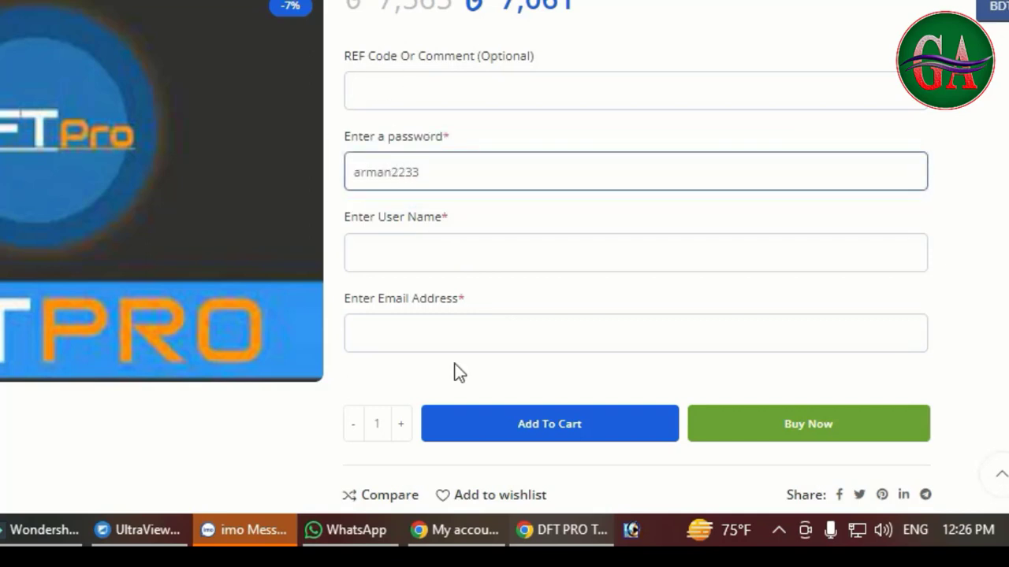
left_click(395, 246)
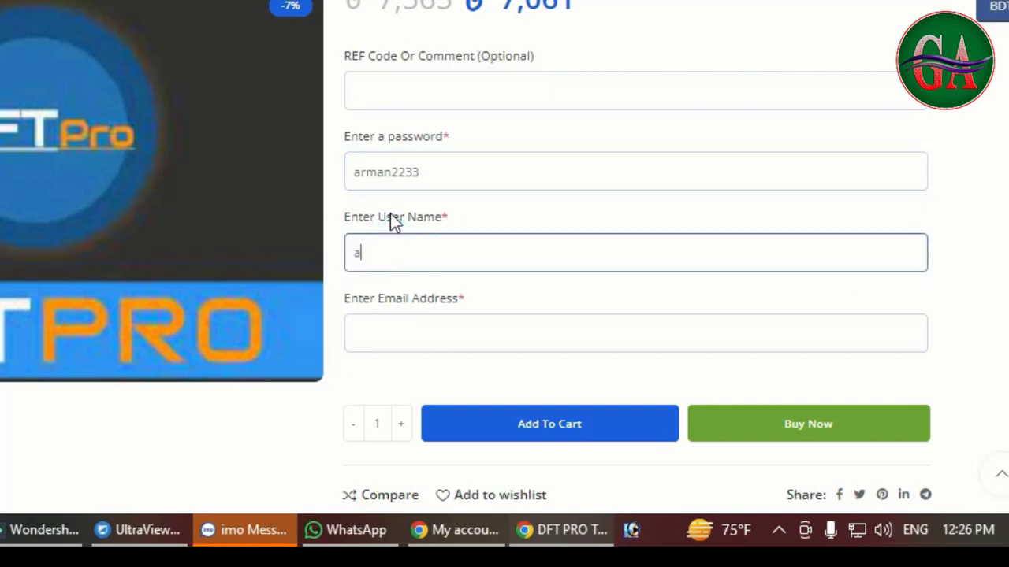
left_click(371, 345)
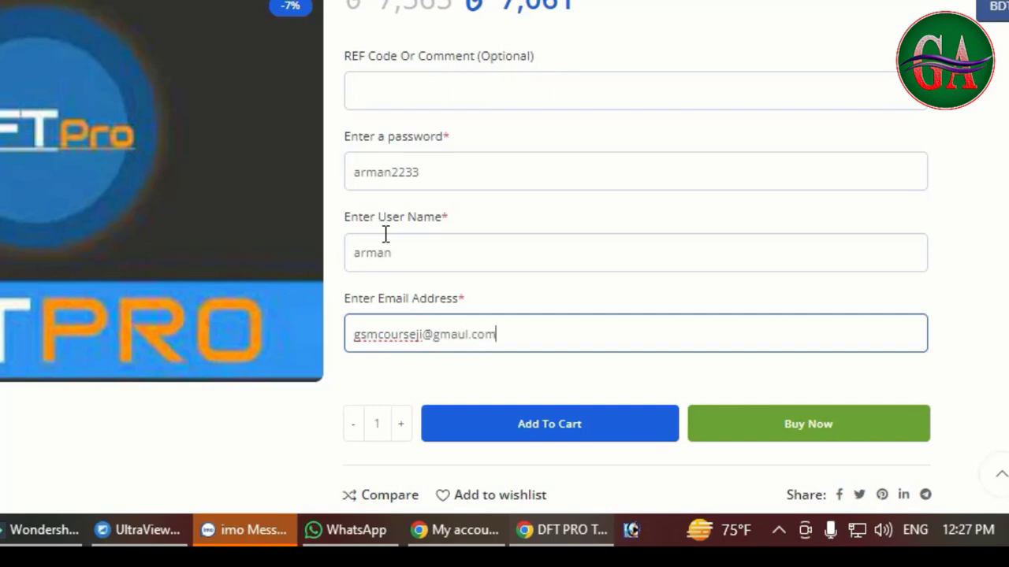
Add the DFT PRO TOOL to the cart, go to checkout and enter the billing name.
left_click(548, 426)
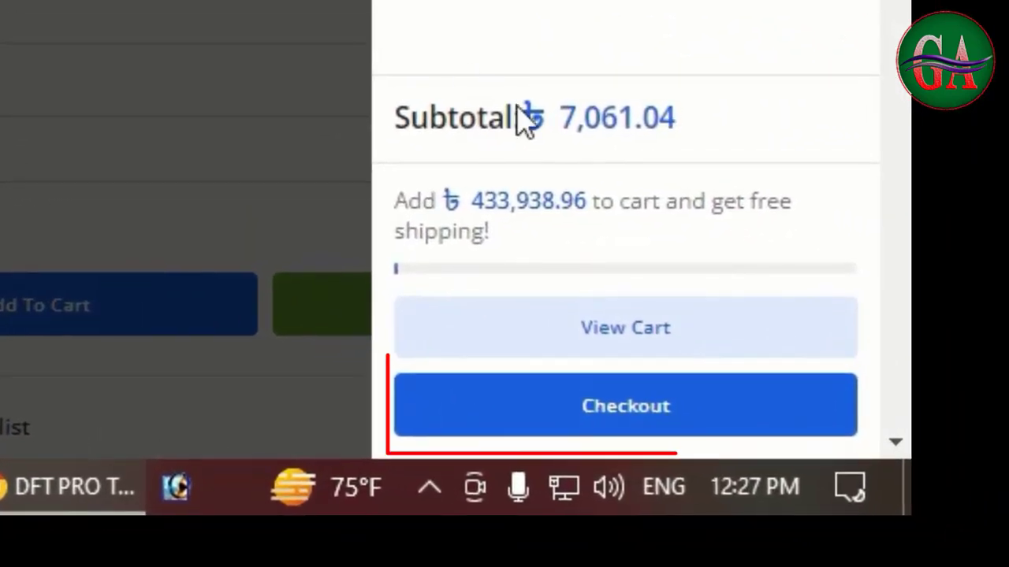
left_click(624, 417)
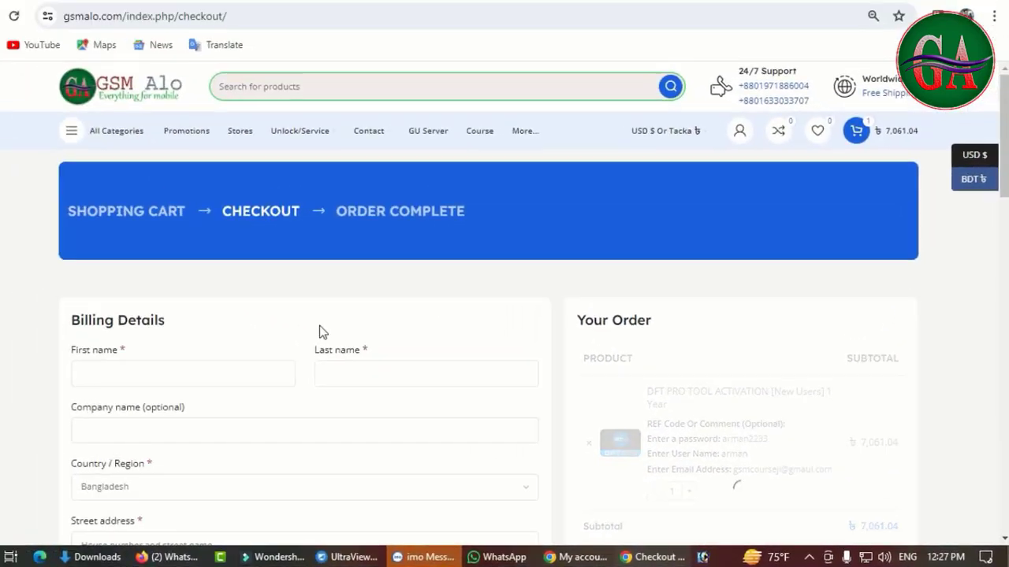
scroll(320, 333, "down", 3)
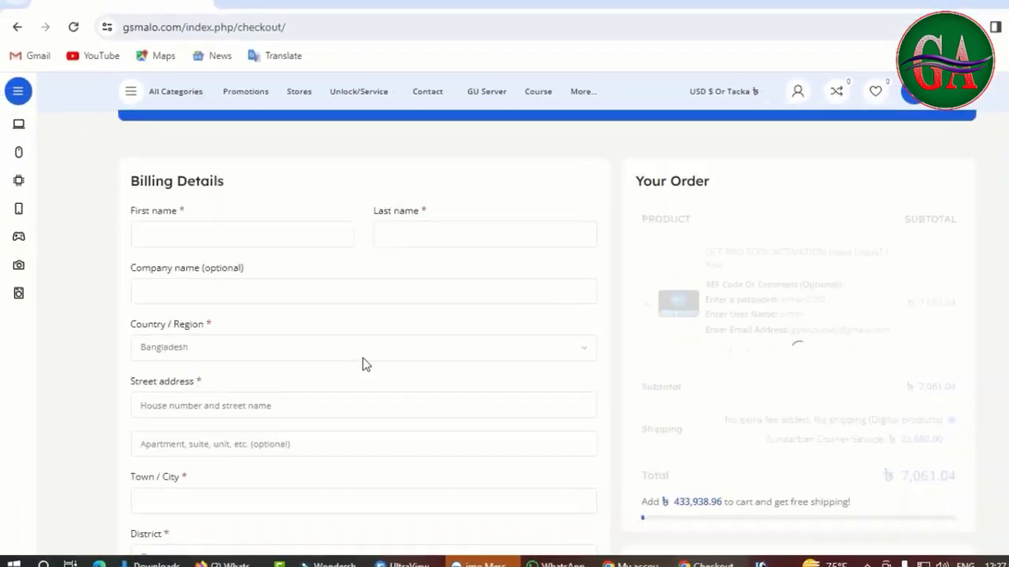
scroll(402, 236, "down", 5)
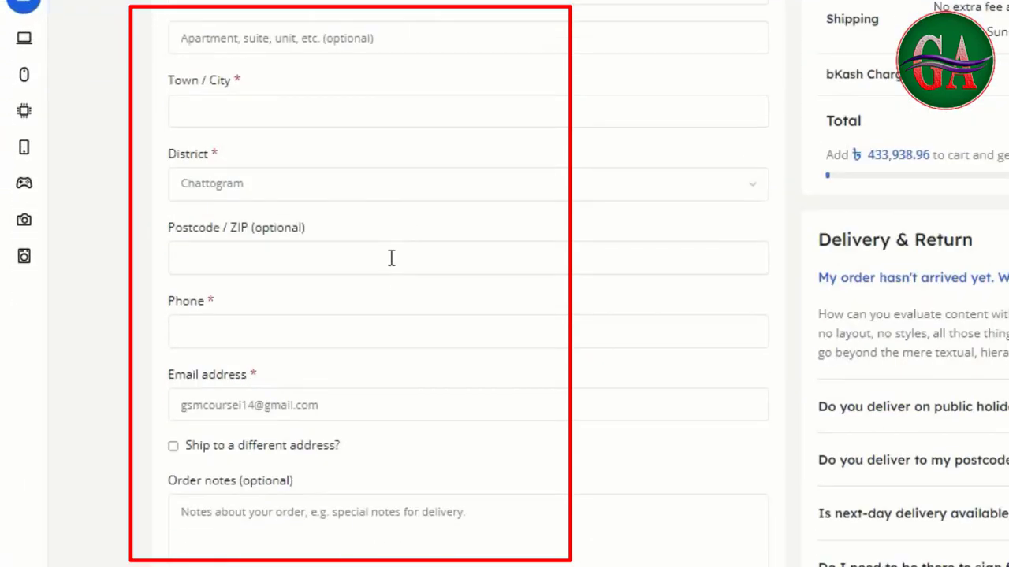
scroll(323, 345, "up", 10)
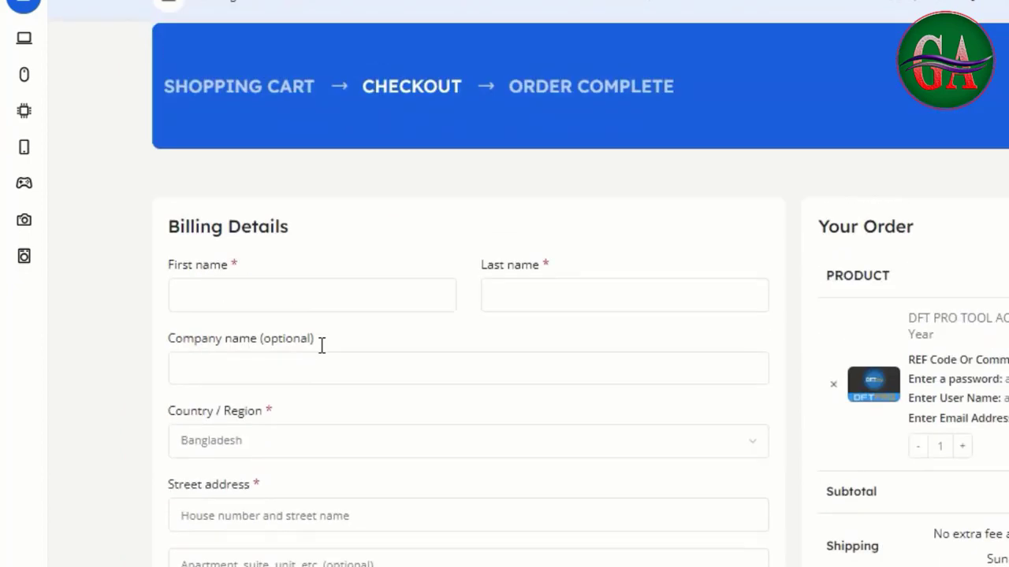
type("md")
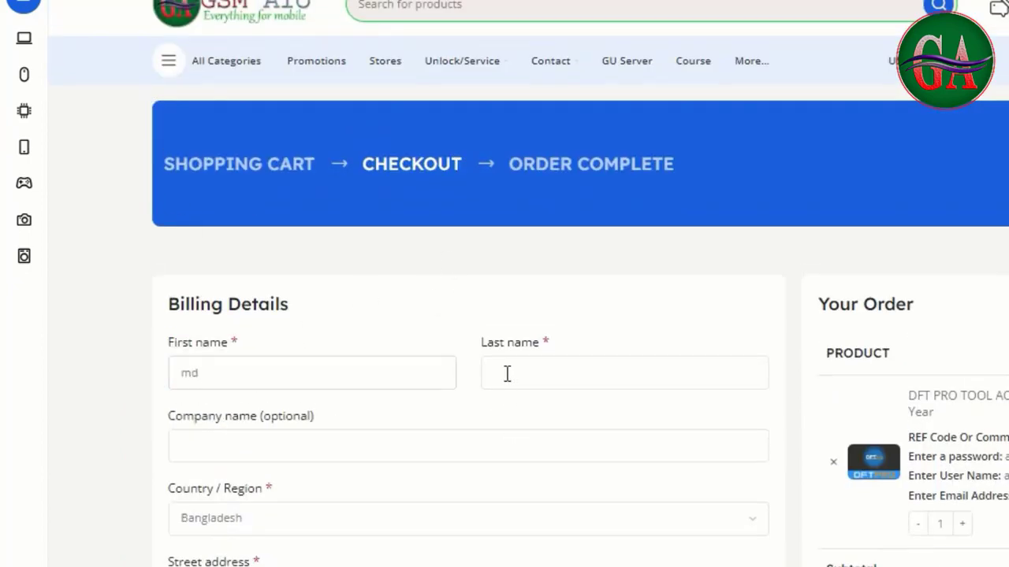
type("arman")
left_click(183, 447)
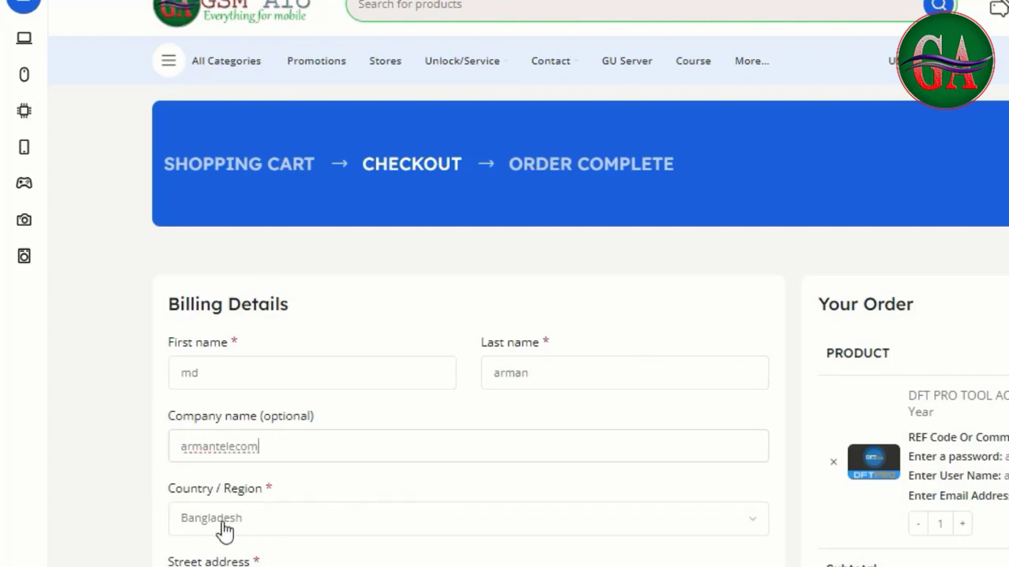
Set the billing country to Bangladesh and enter the street address and town.
scroll(225, 531, "down", 3)
left_click(737, 321)
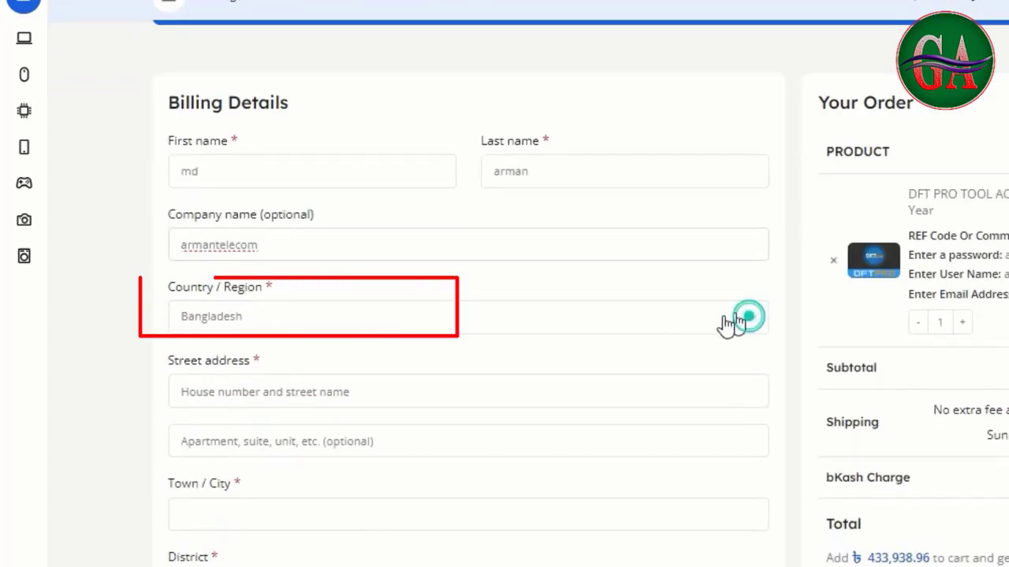
left_click(228, 490)
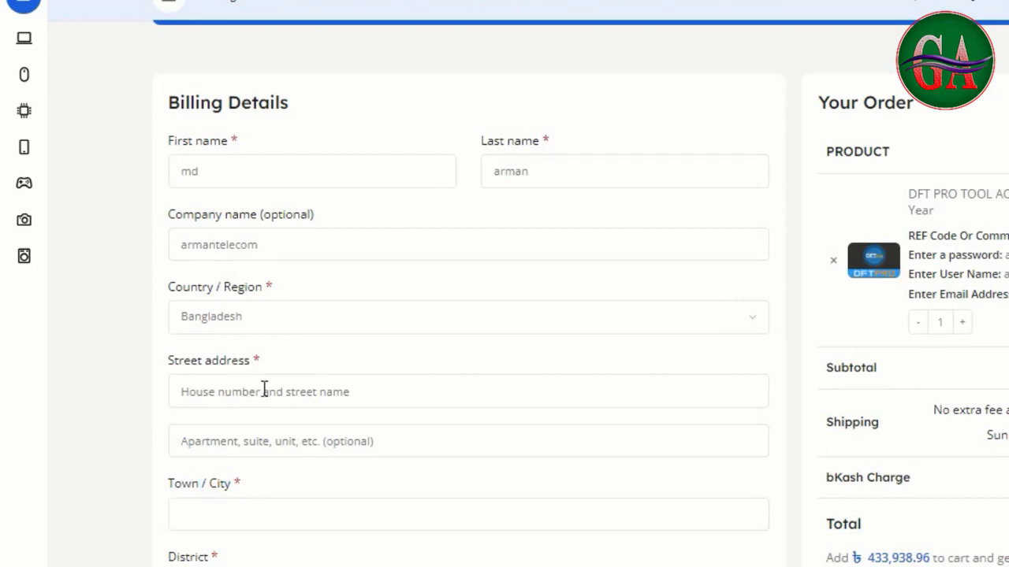
left_click(201, 391)
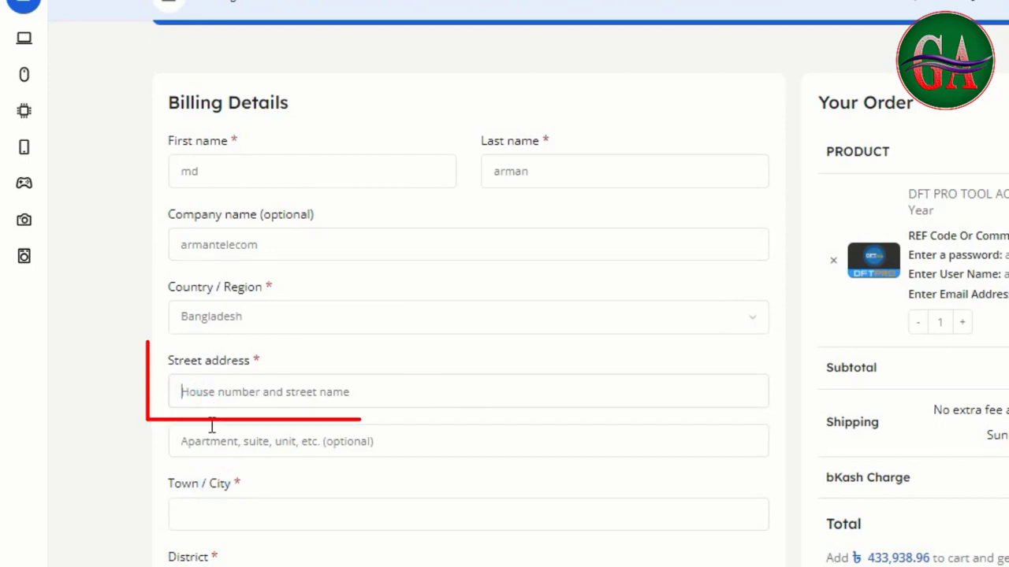
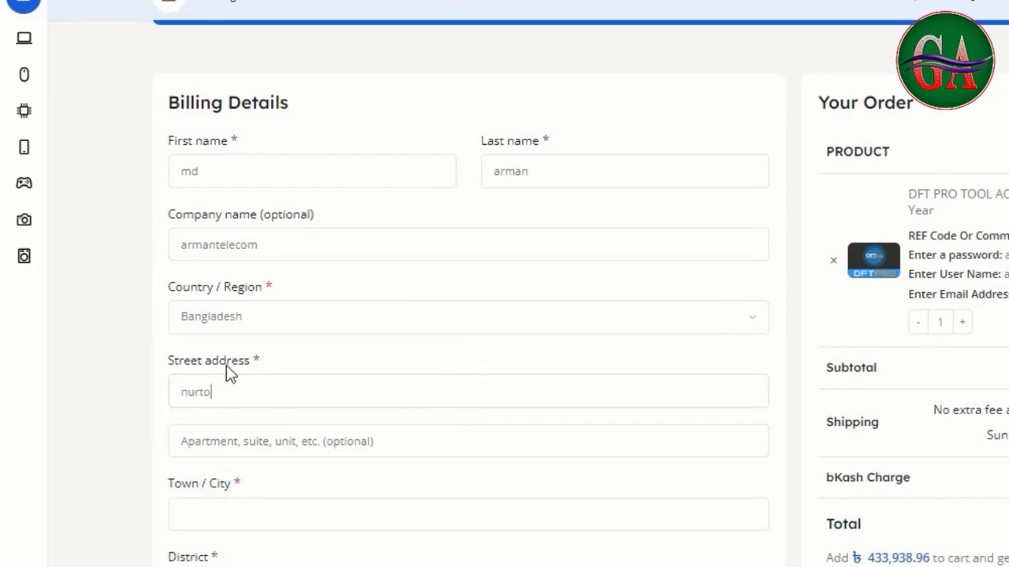
left_click(203, 514)
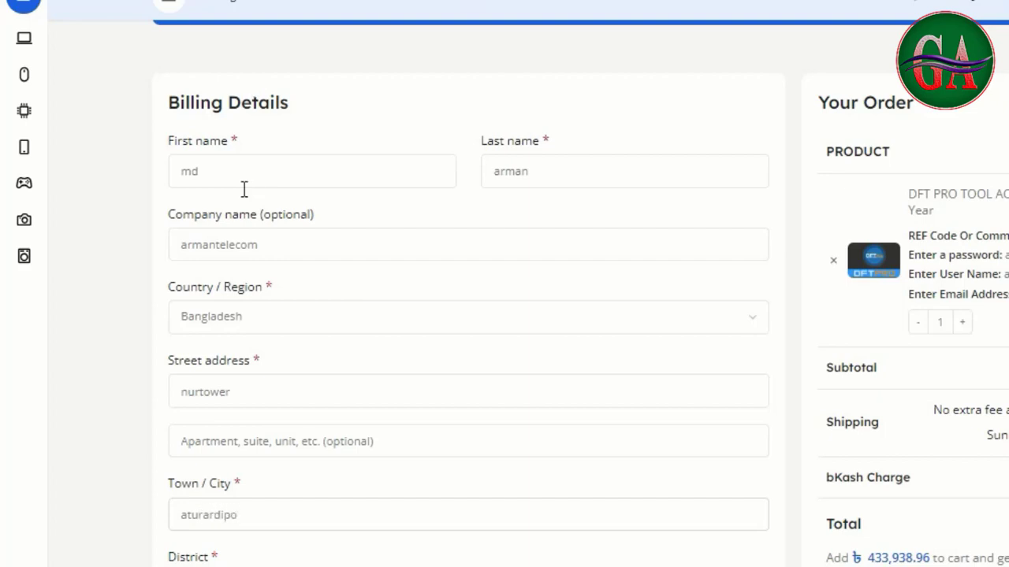
Choose Chattogram as the district and enter the postcode and phone number.
scroll(244, 189, "down", 3)
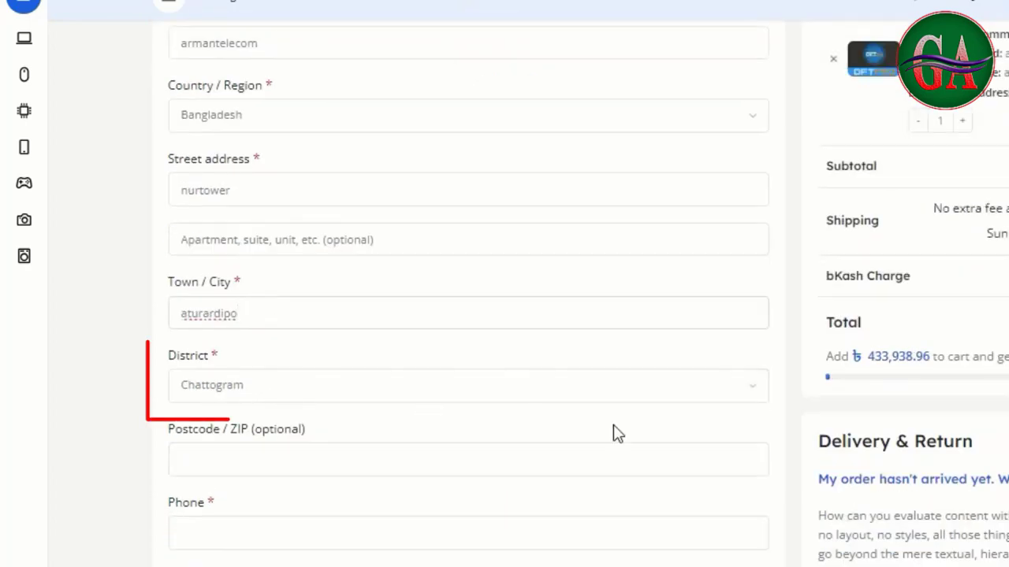
left_click(751, 385)
left_click(207, 296)
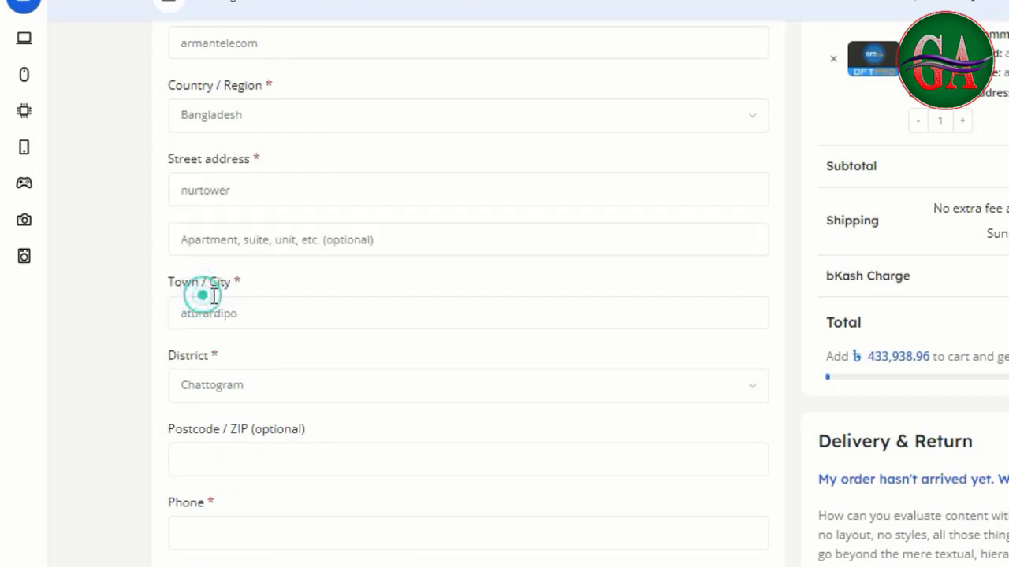
left_click(198, 460)
scroll(342, 360, "down", 3)
left_click(199, 330)
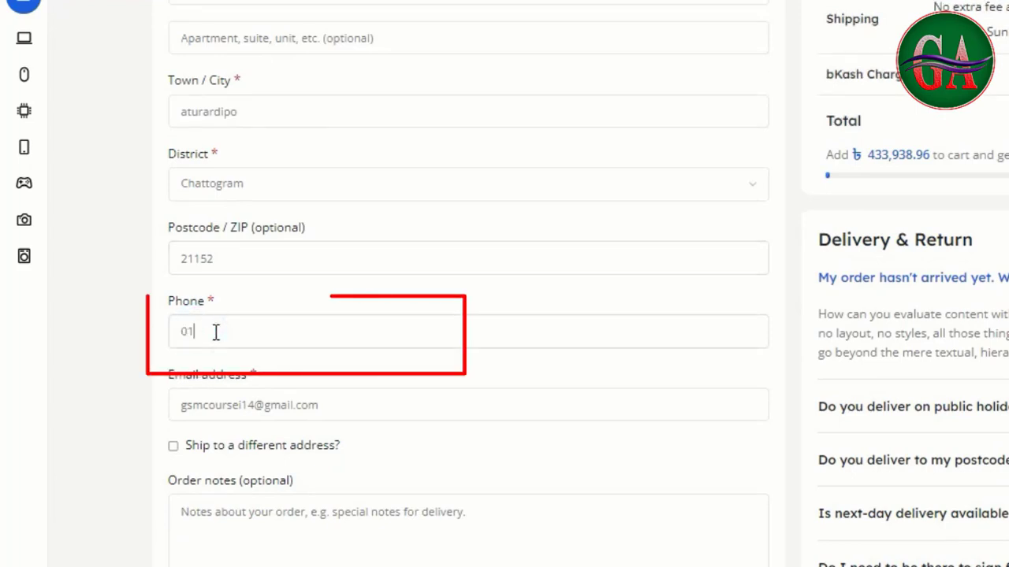
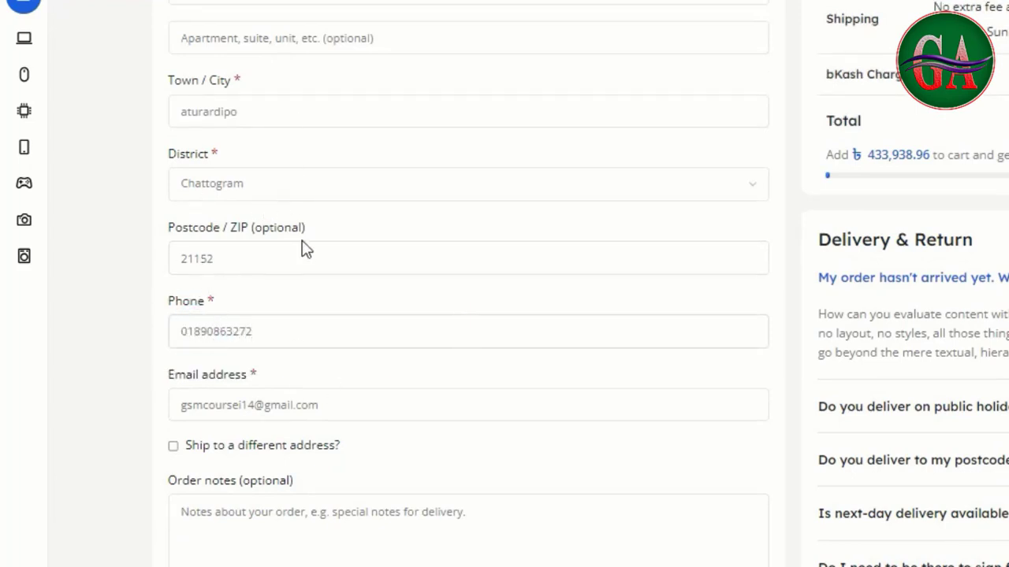
scroll(306, 249, "down", 3)
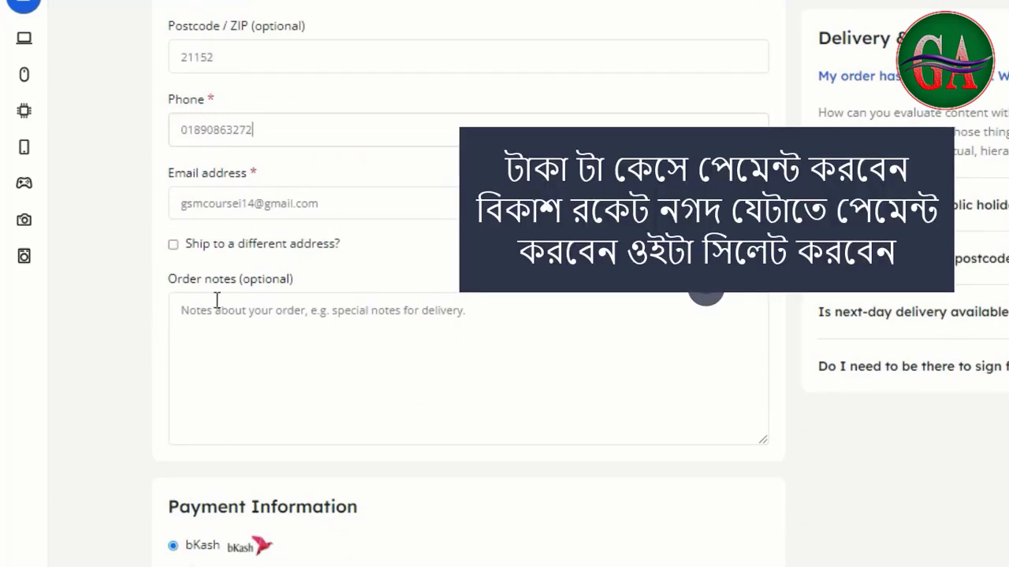
Review the bKash instructions, highlighting the 7192.04 total and the shop's bKash number.
scroll(236, 296, "down", 3)
scroll(111, 365, "down", 3)
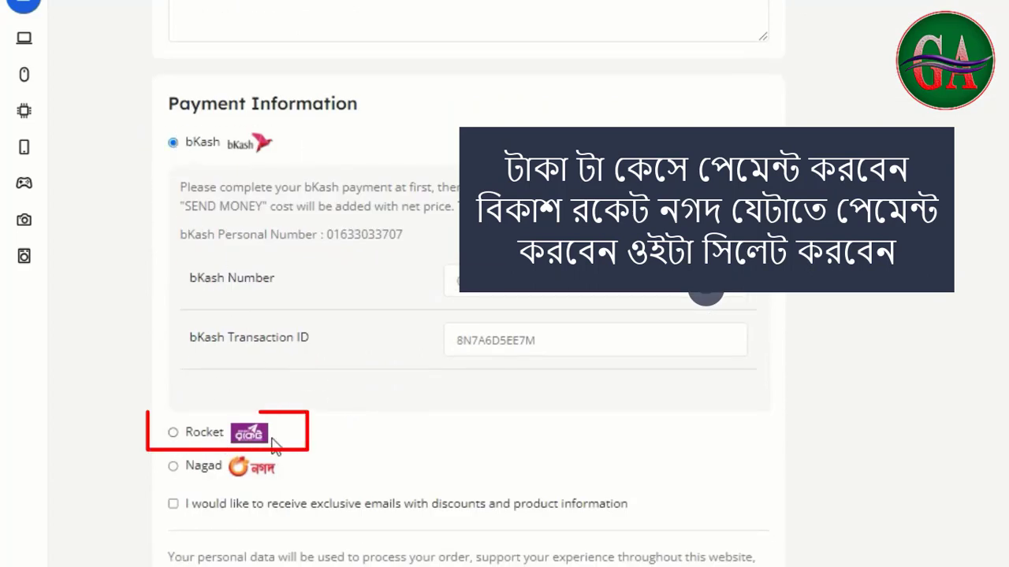
scroll(357, 504, "down", 3)
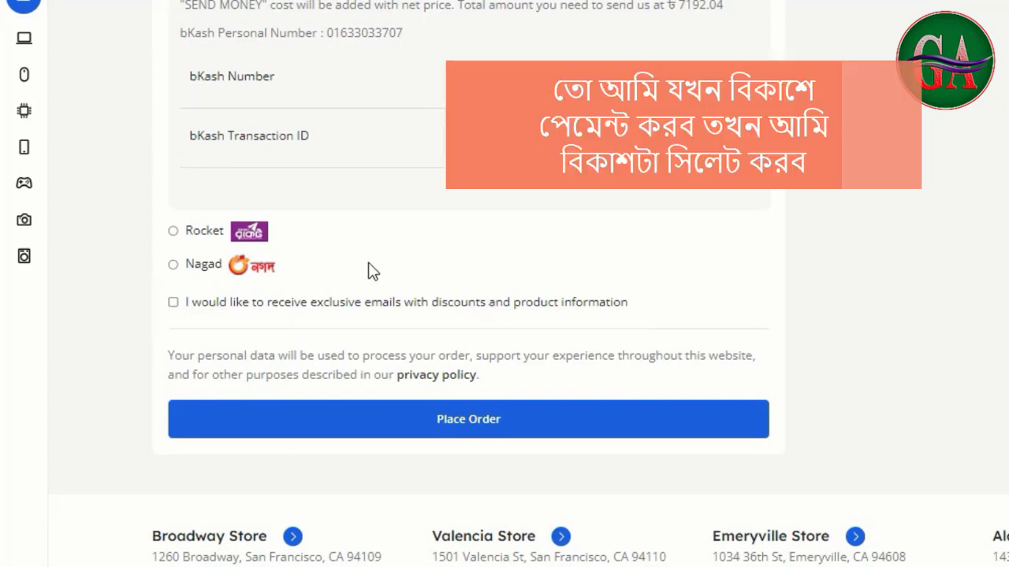
scroll(377, 205, "up", 3)
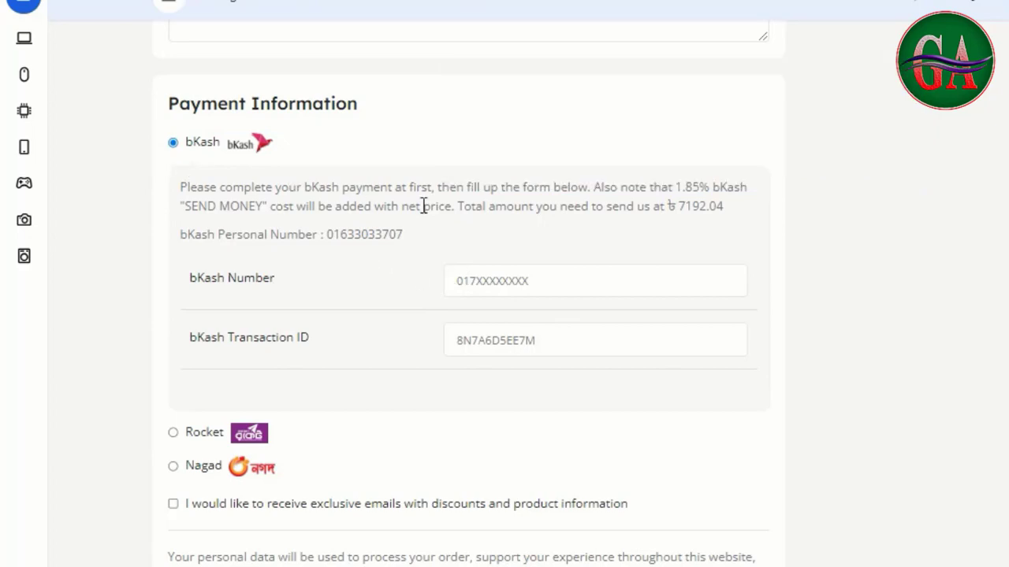
left_click_drag(675, 205, 718, 205)
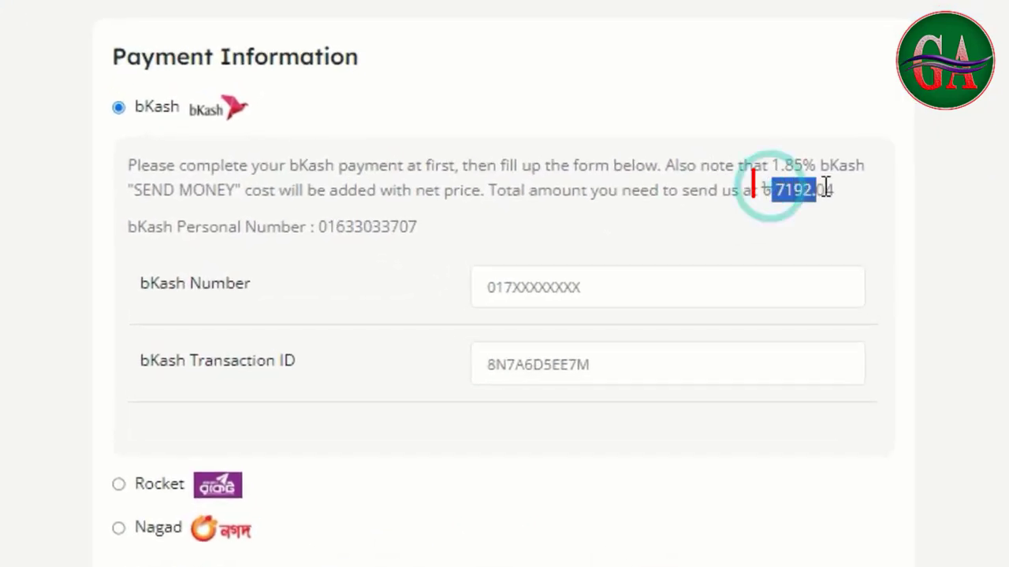
left_click_drag(825, 187, 837, 191)
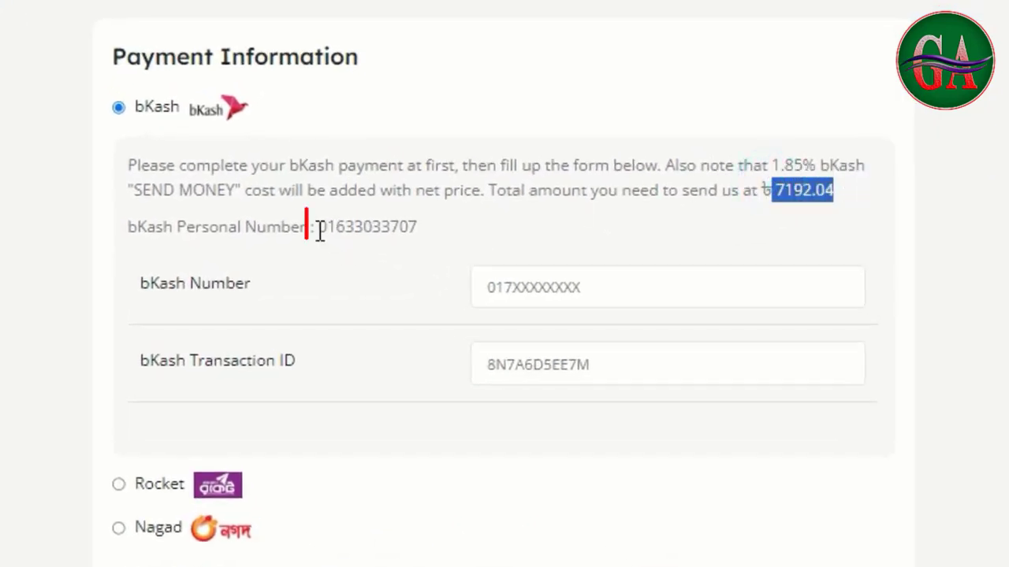
left_click_drag(318, 228, 428, 230)
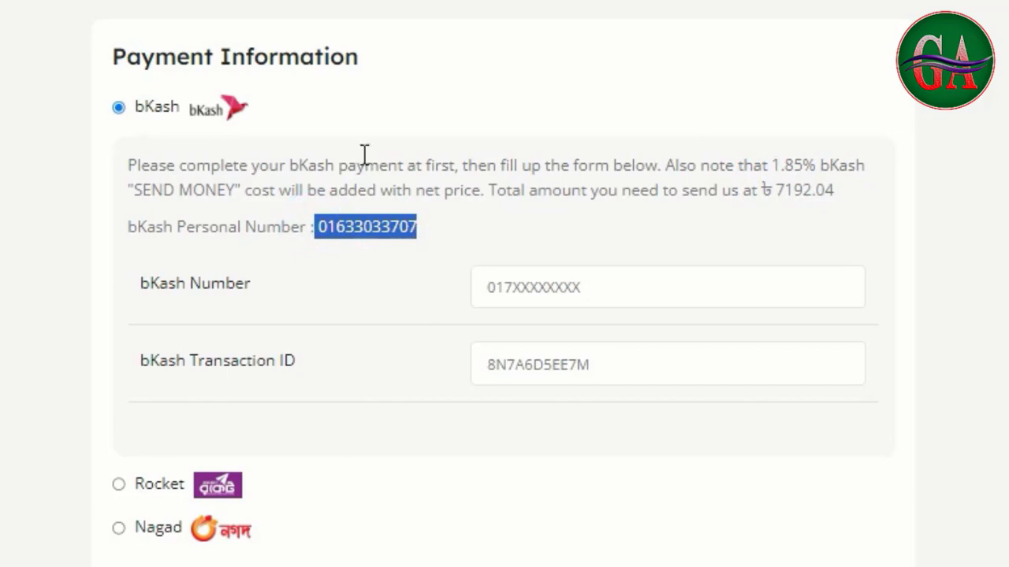
left_click(486, 284)
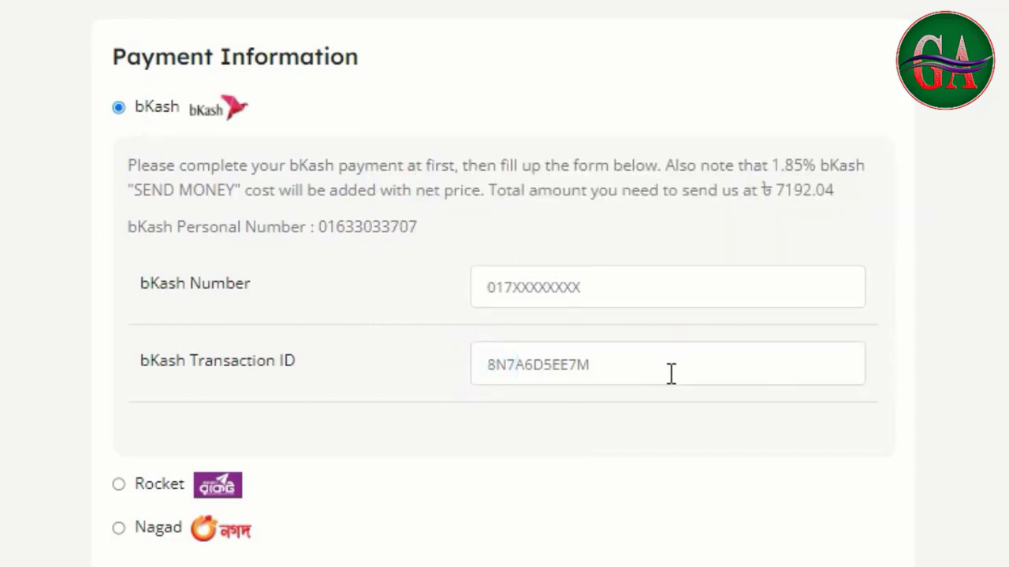
Enter the sender's bKash number and transaction ID, then place the order.
left_click(493, 292)
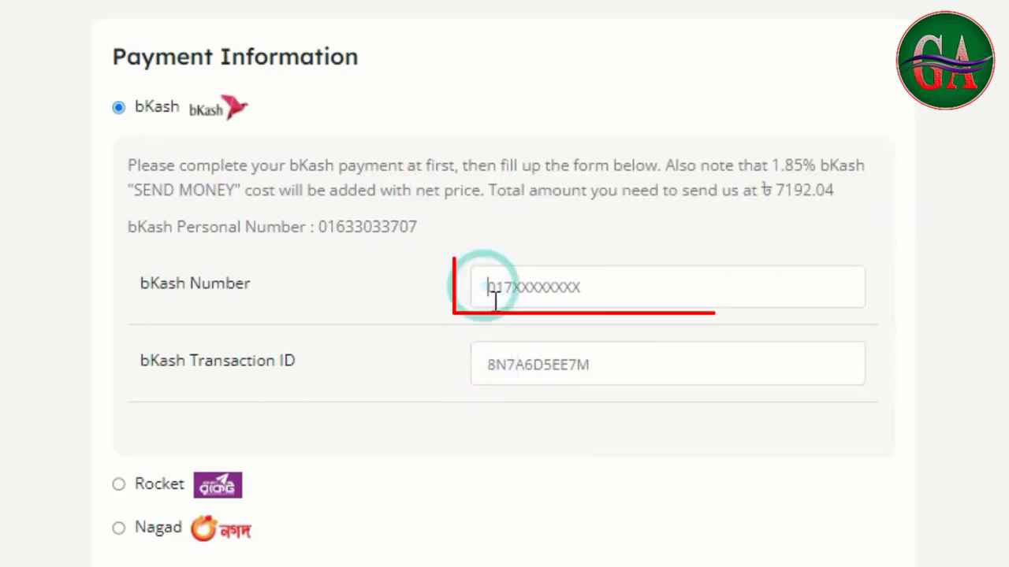
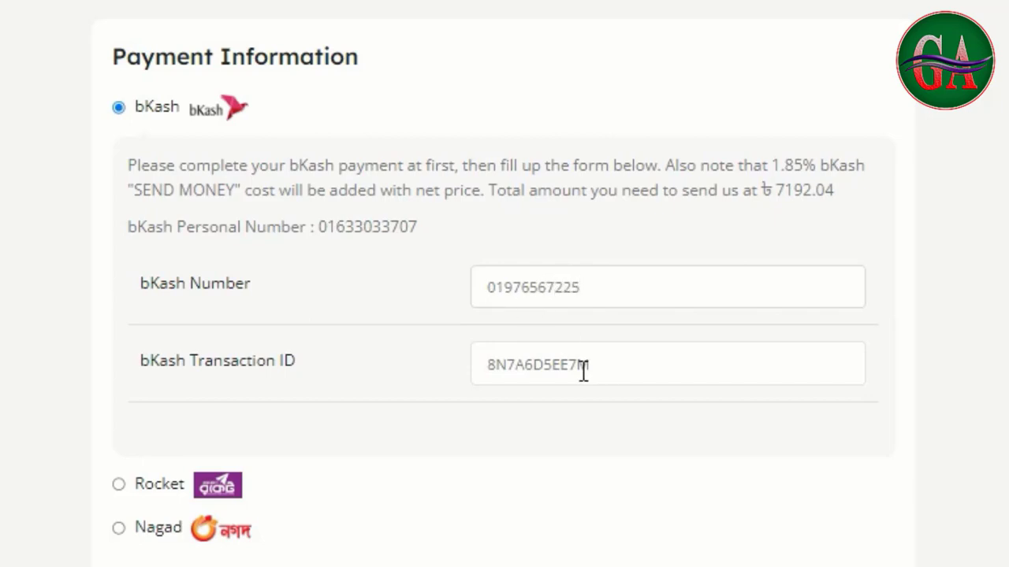
left_click(489, 364)
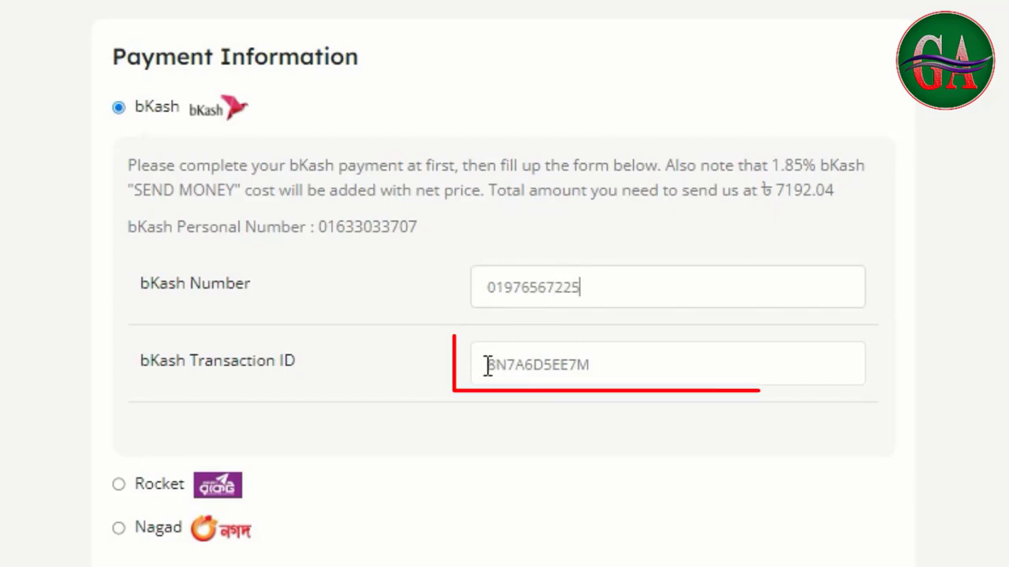
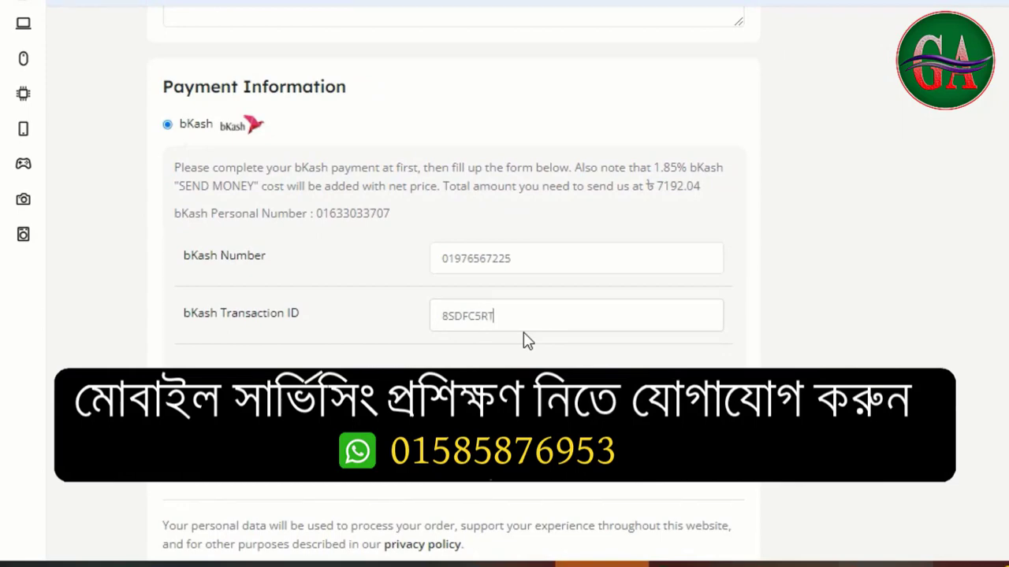
scroll(293, 371, "down", 3)
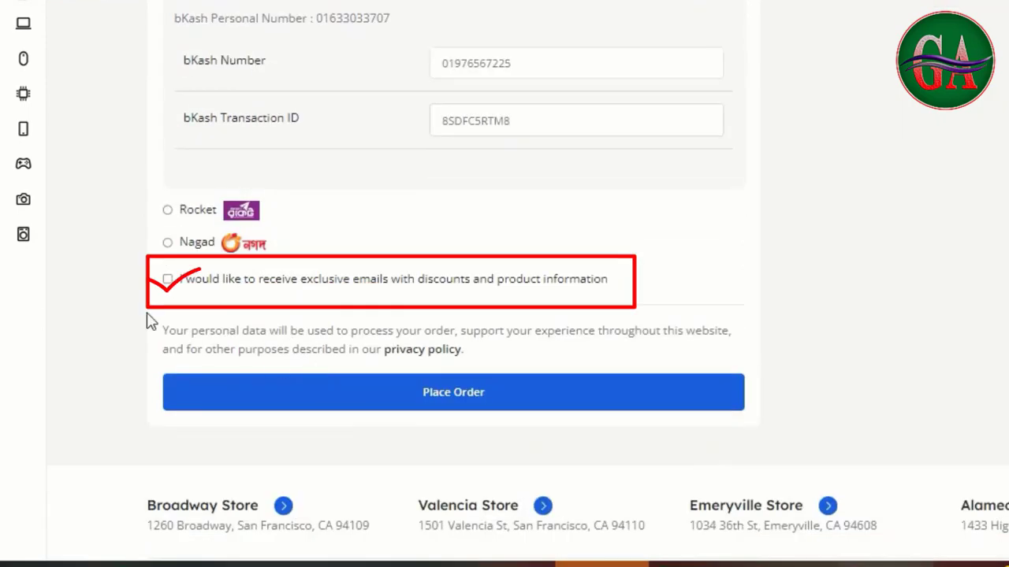
left_click(509, 394)
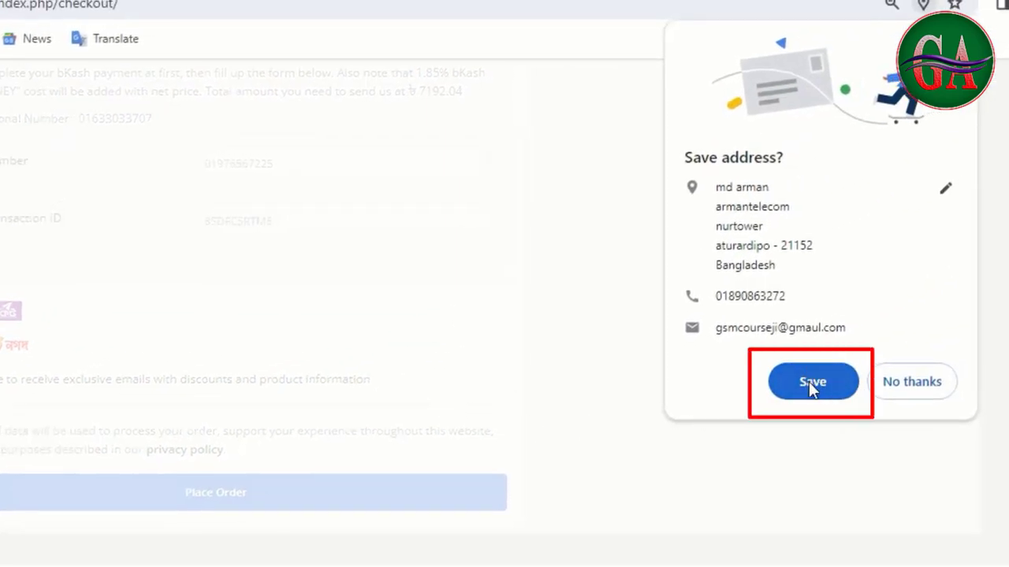
Save the billing address in Chrome and review the order-received page.
left_click(812, 383)
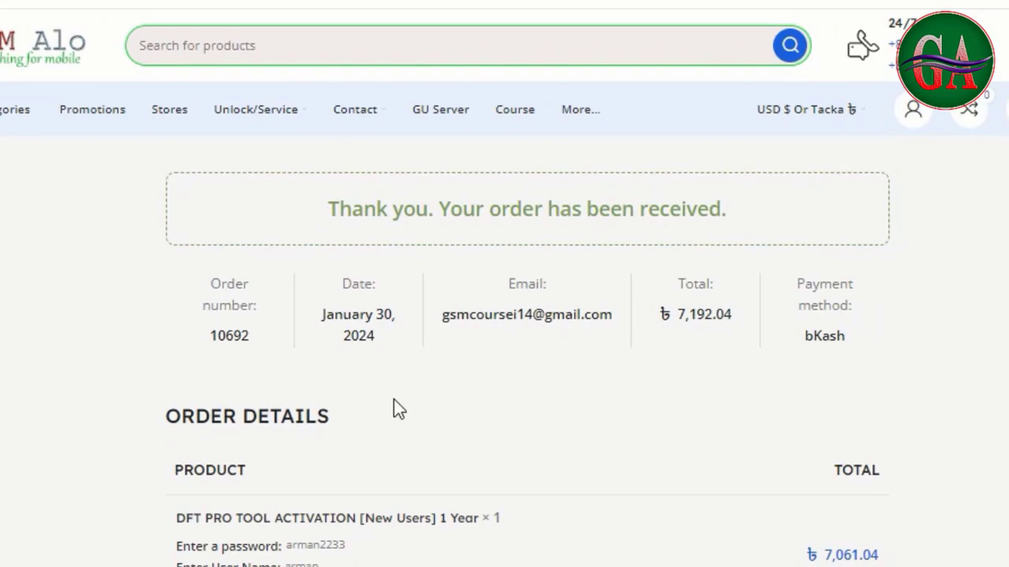
scroll(398, 410, "down", 5)
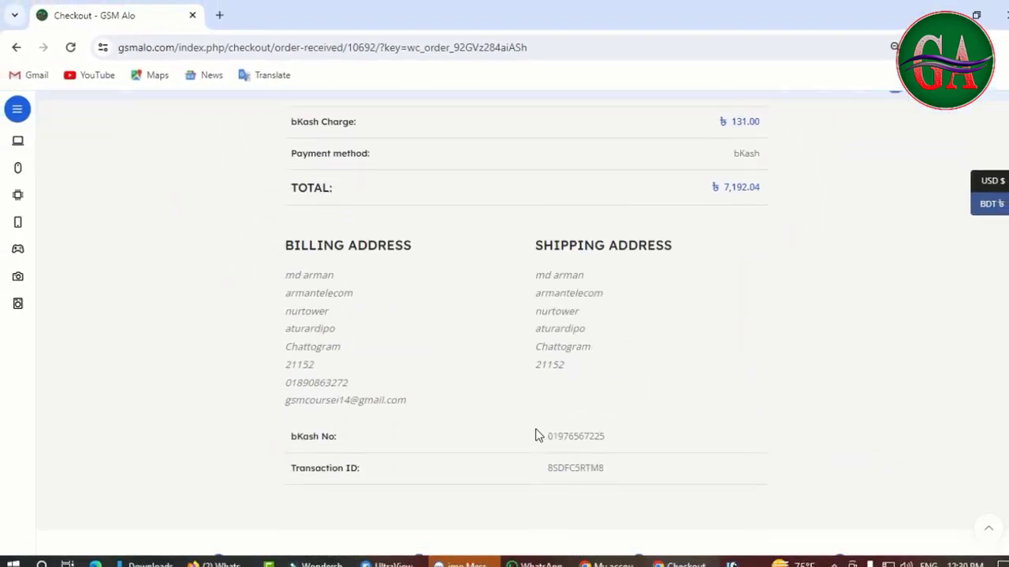
scroll(536, 436, "up", 10)
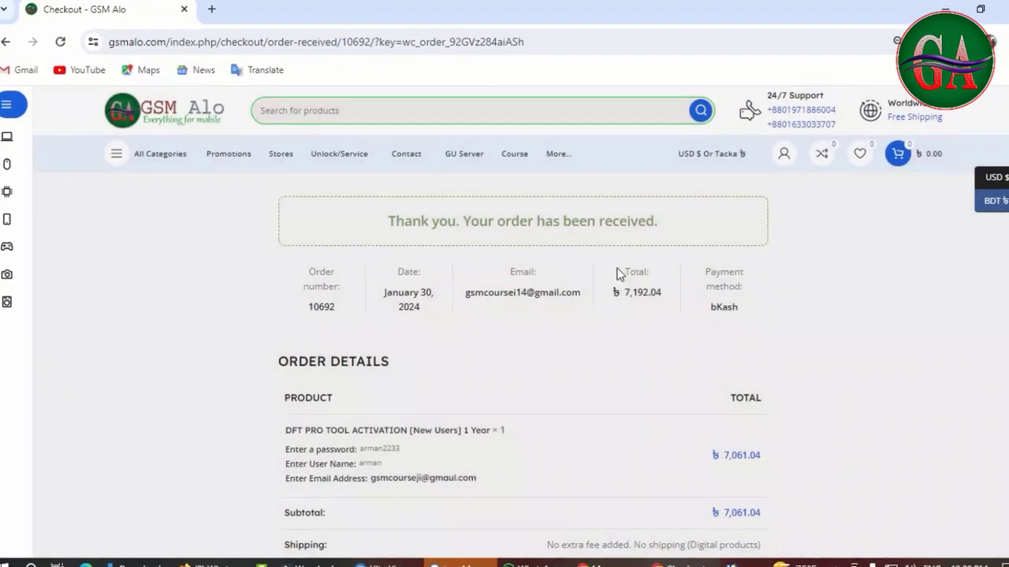
mouse_move(713, 159)
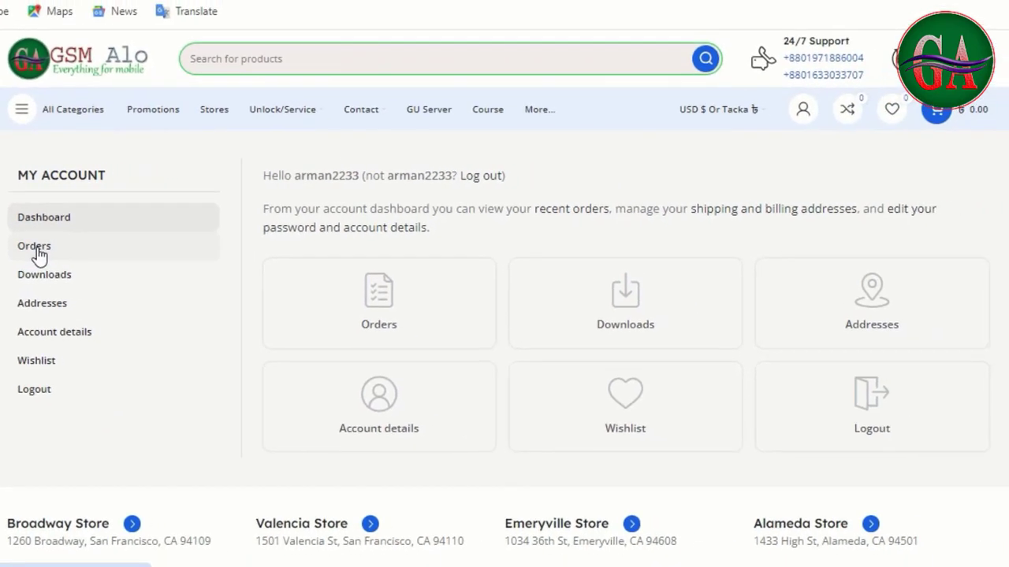
Open Orders and view the details of the new ৳7,192.04 on-hold order.
left_click(36, 250)
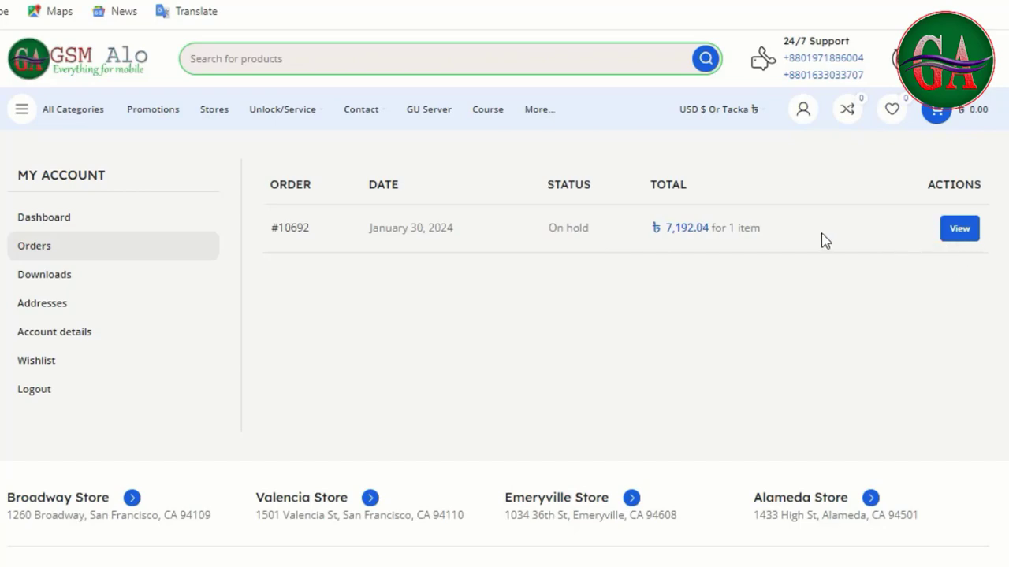
left_click(960, 232)
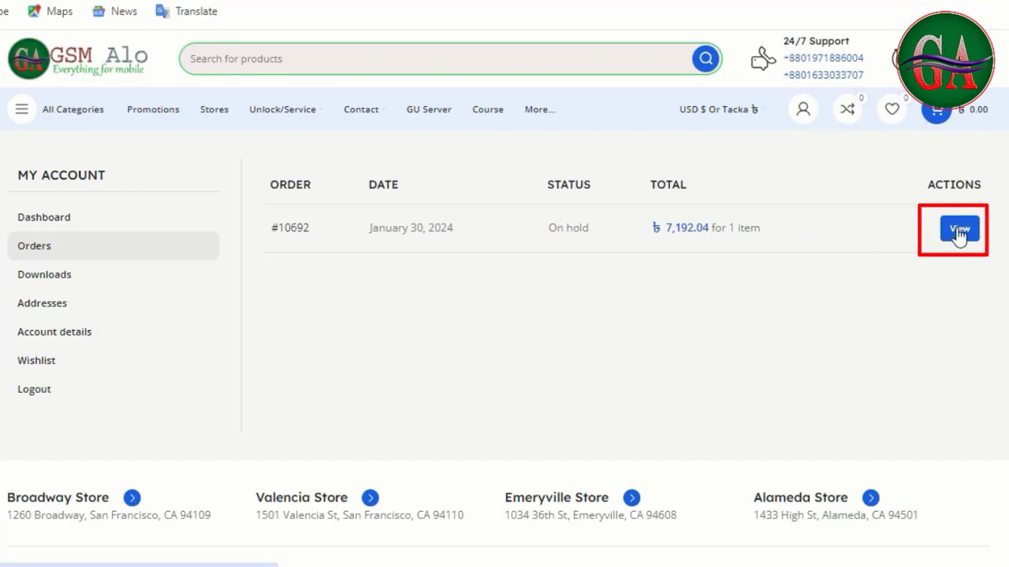